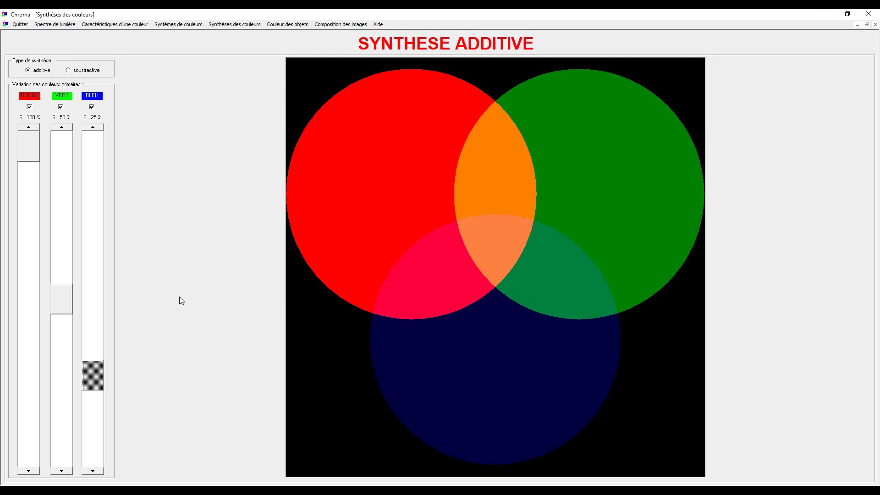
- Lower the blue primary's intensity to 24% and the green primary's to 43% in the additive synthesis
click(97, 472)
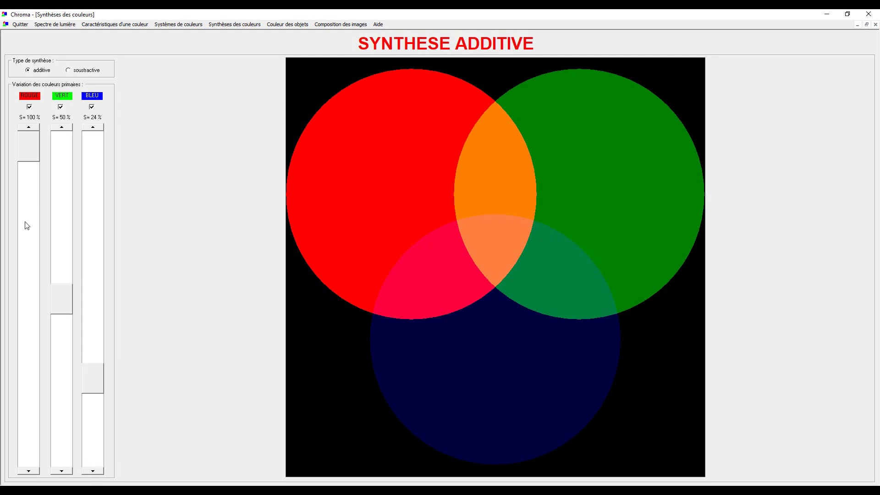
click(67, 471)
click(67, 471)
click(67, 471)
click(67, 471)
click(67, 471)
click(67, 471)
click(67, 471)
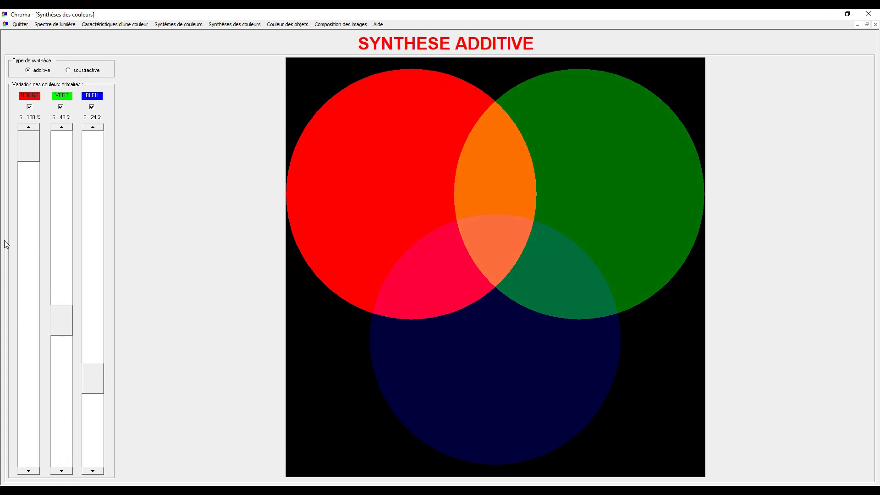
- Lower the red primary's intensity in the additive synthesis, and raise it back slightly
click(29, 458)
click(29, 458)
click(29, 458)
click(29, 459)
click(29, 127)
click(28, 127)
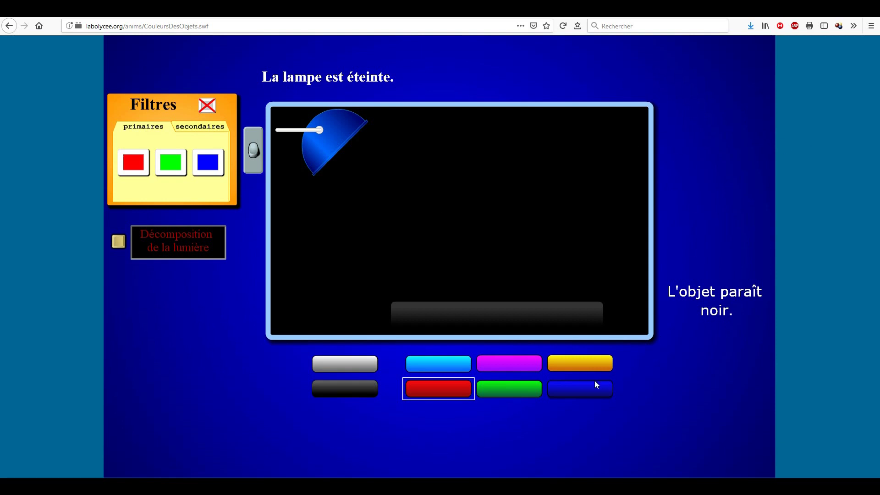
- In the browser's CouleursDesObjets animation, choose the red object and switch on the lamp to light it with white light
mouse_move(444, 388)
click(425, 394)
click(252, 154)
mouse_move(325, 364)
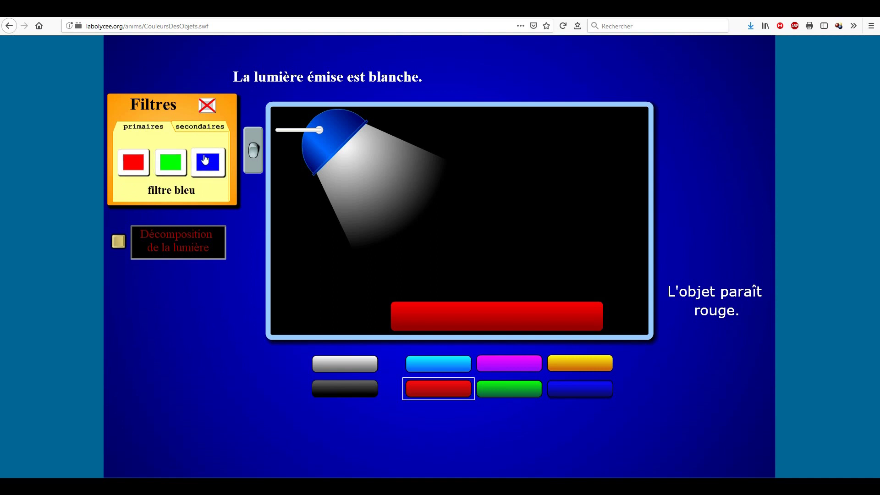
- Light the red object through the red, blue and green primary filters in turn
click(200, 127)
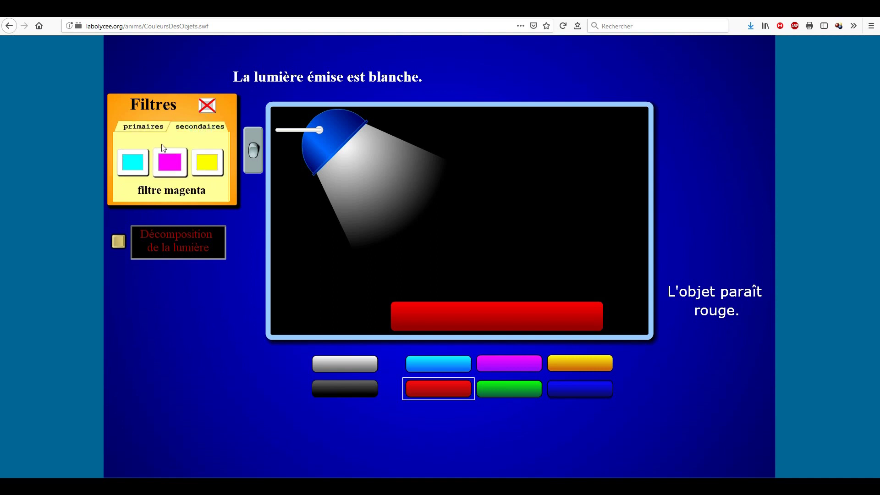
click(147, 126)
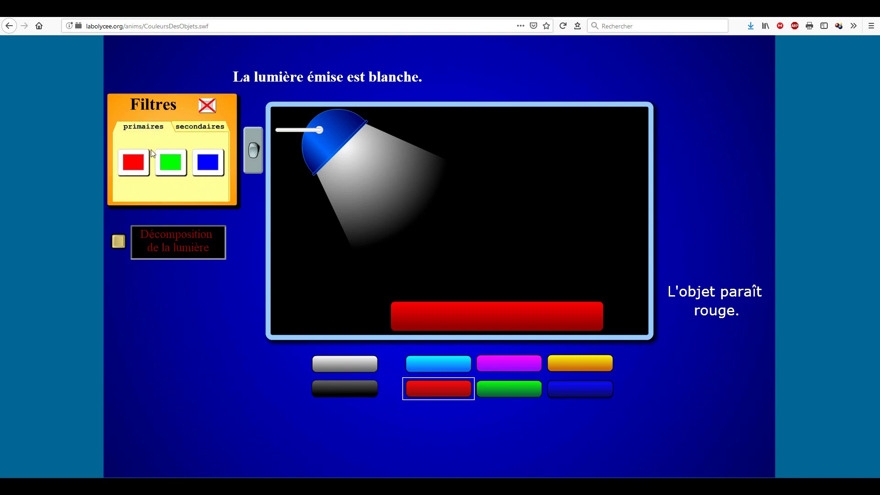
click(134, 171)
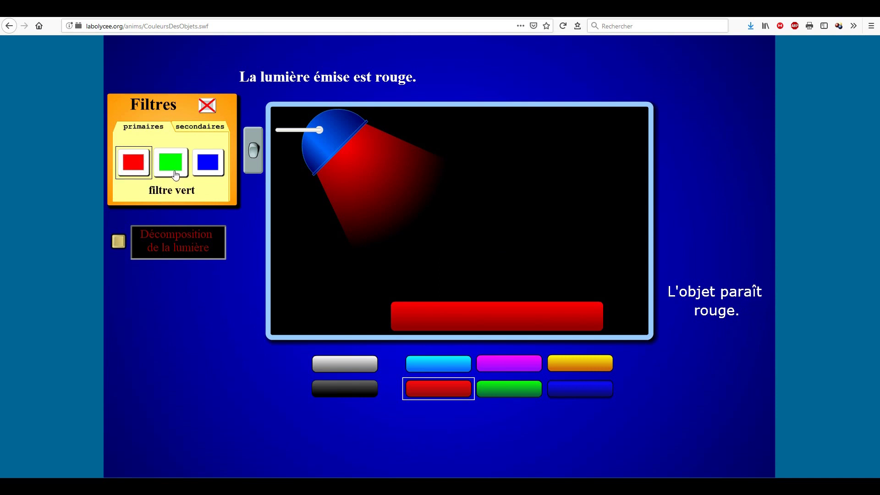
click(207, 164)
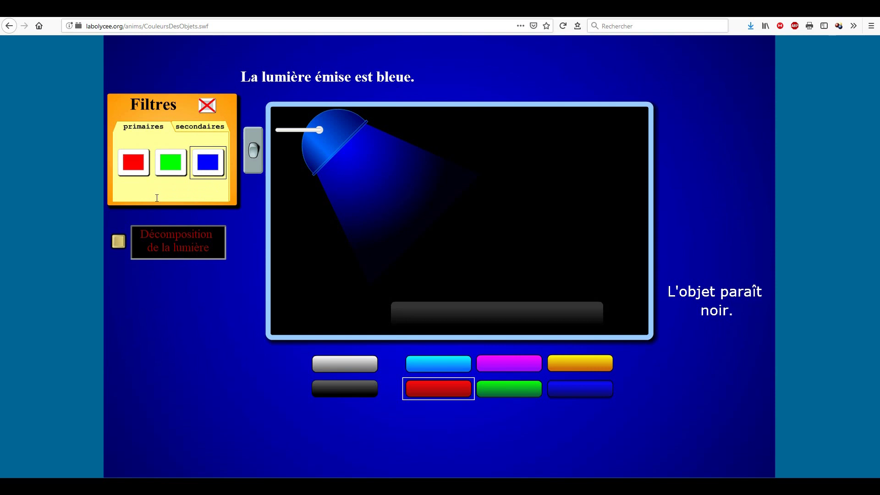
click(173, 172)
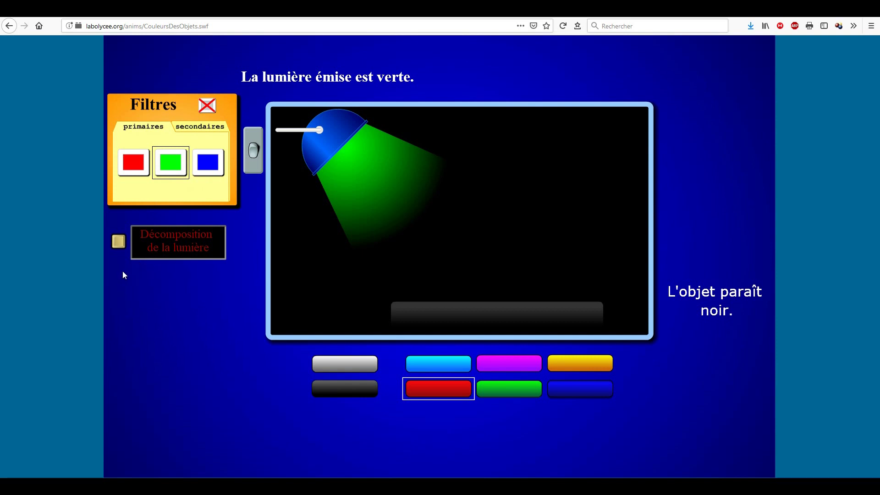
- Light the red object through the cyan, magenta and yellow secondary filters in turn
click(196, 128)
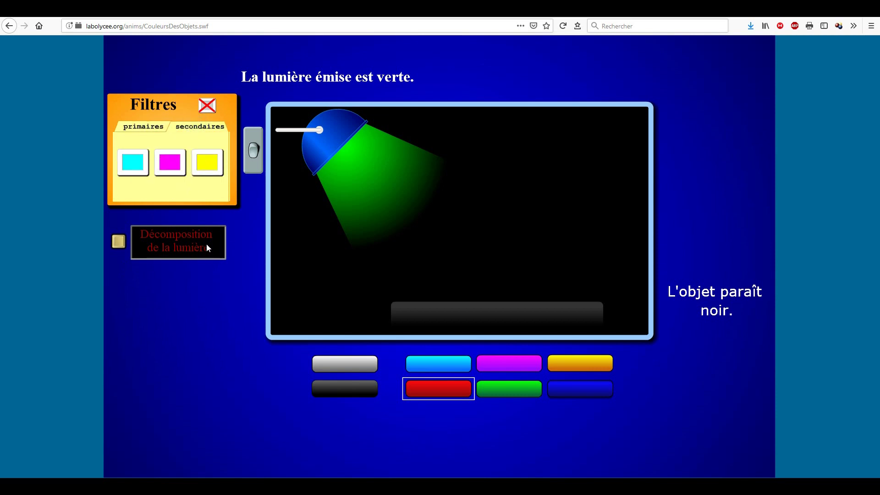
click(132, 163)
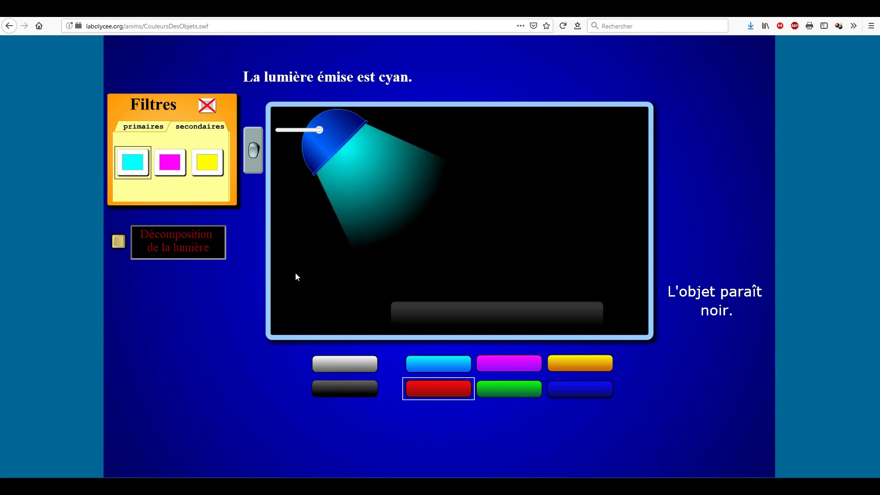
click(168, 178)
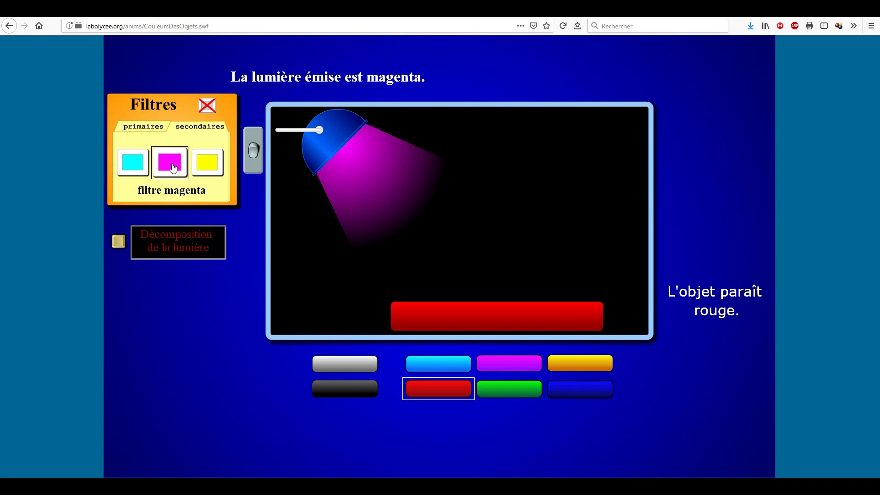
click(209, 178)
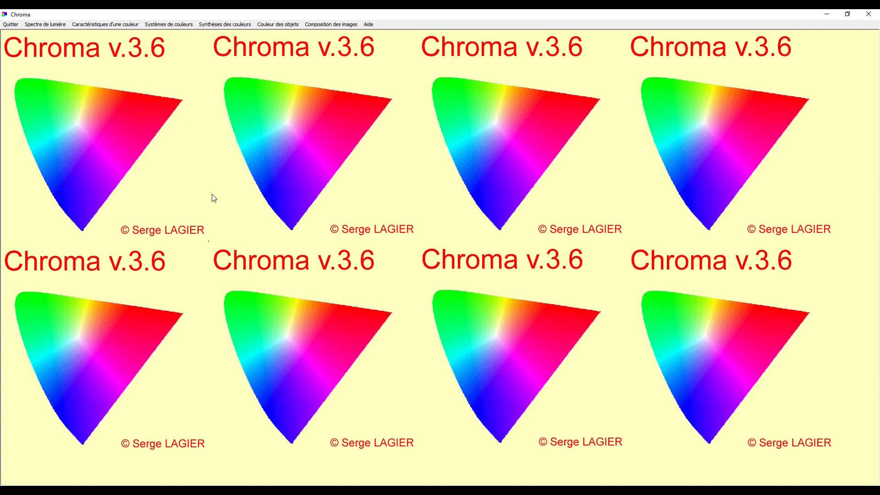
- In Chroma, open the Objets colorés module and light the tricolour flag with red, green and blue light in turn
click(277, 25)
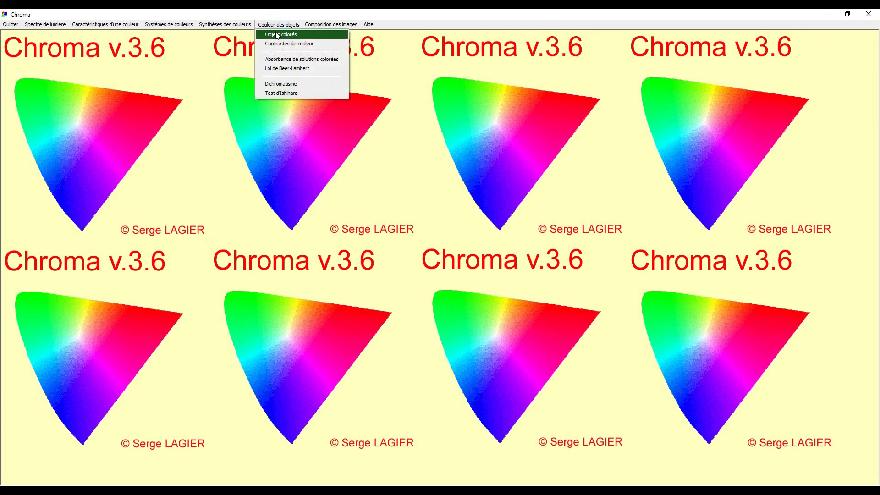
click(278, 35)
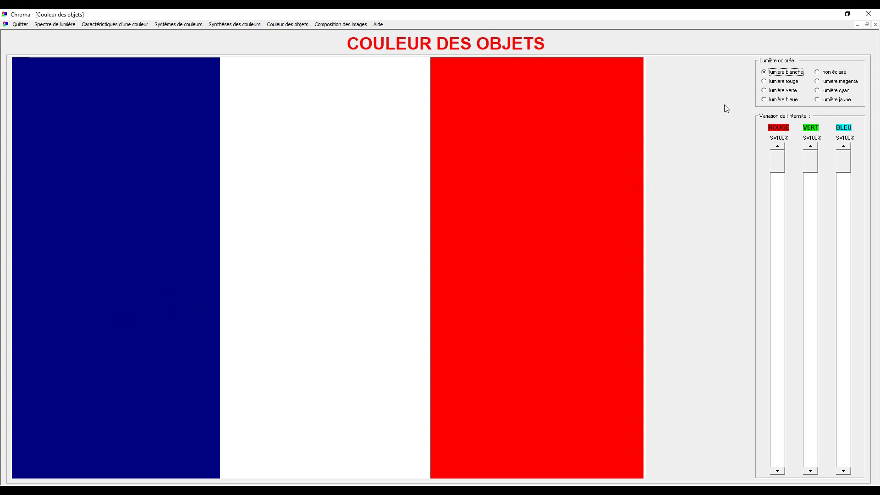
click(778, 83)
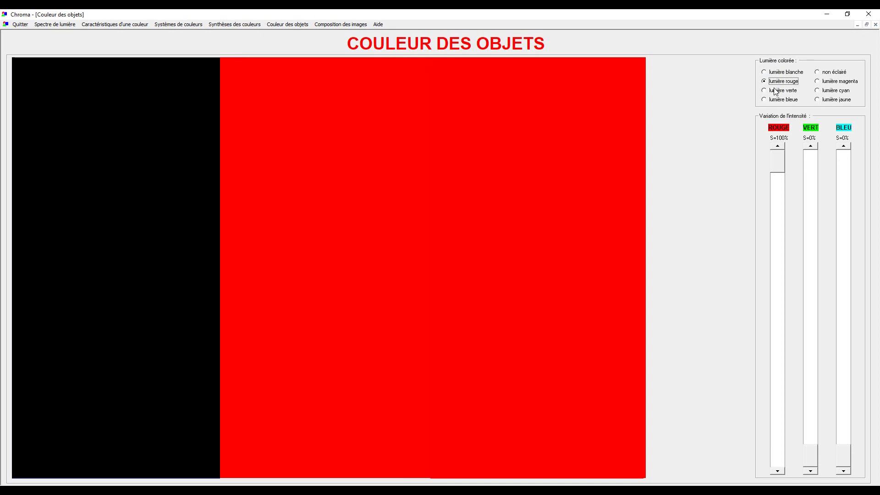
click(776, 92)
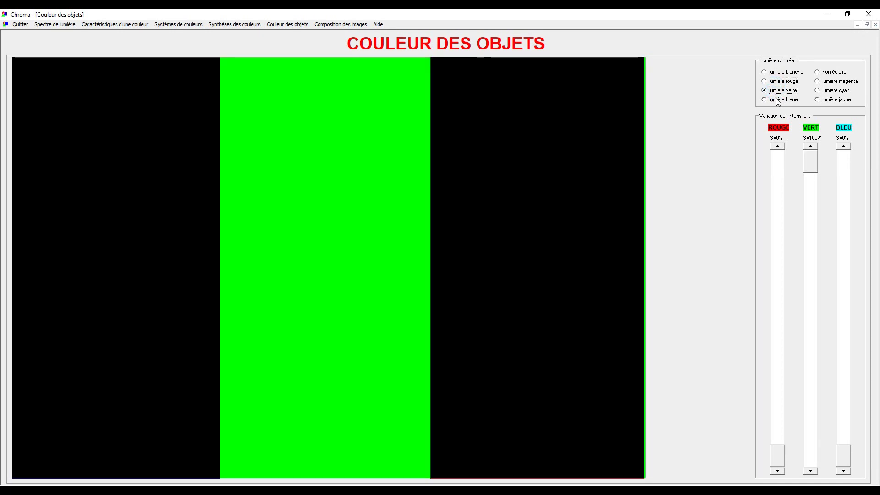
click(778, 101)
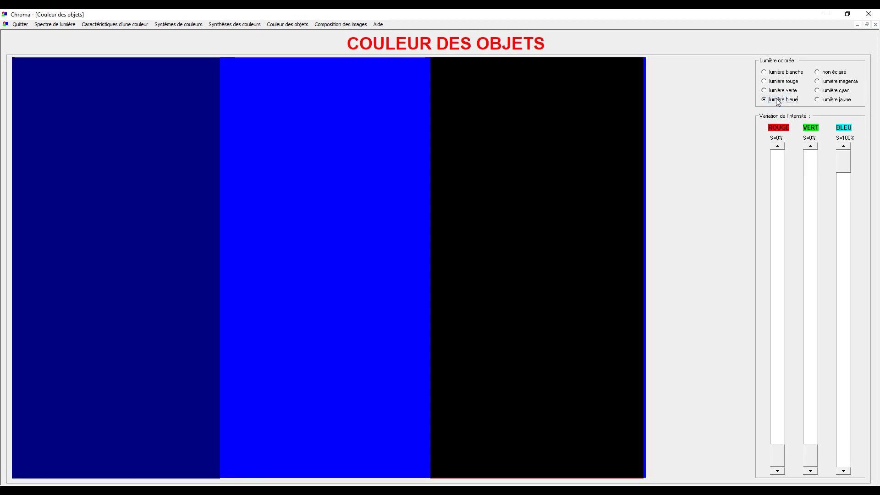
- Light the flag with magenta, cyan and yellow light in turn, and set it to unlit (non éclairé)
click(833, 81)
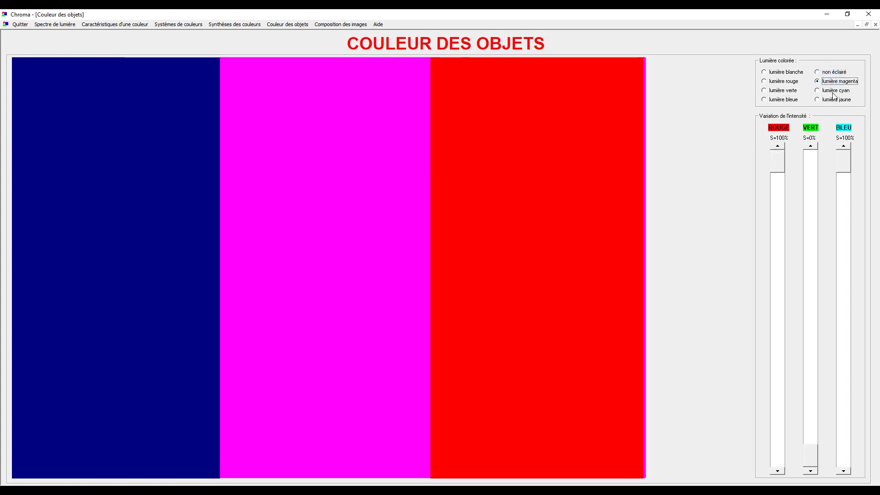
click(830, 91)
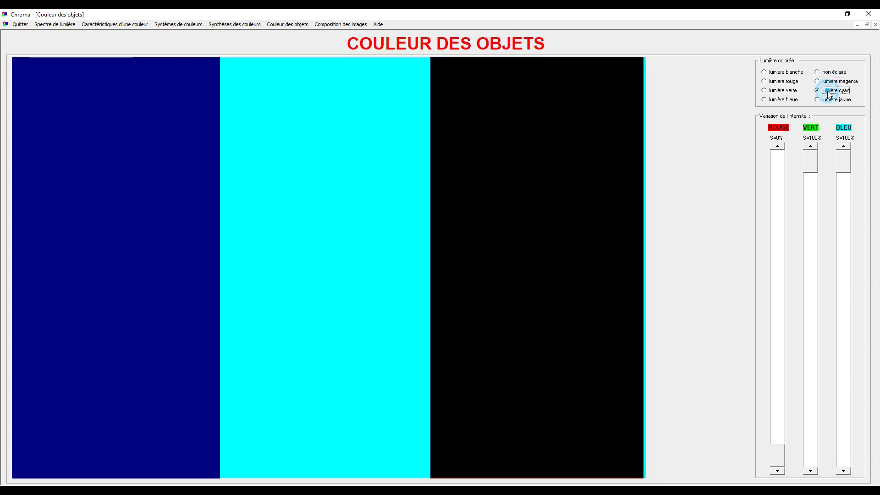
click(831, 101)
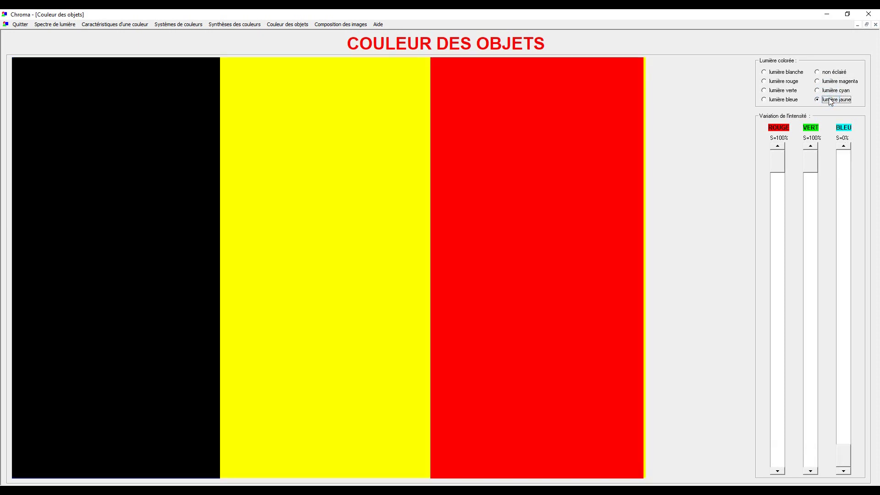
click(822, 73)
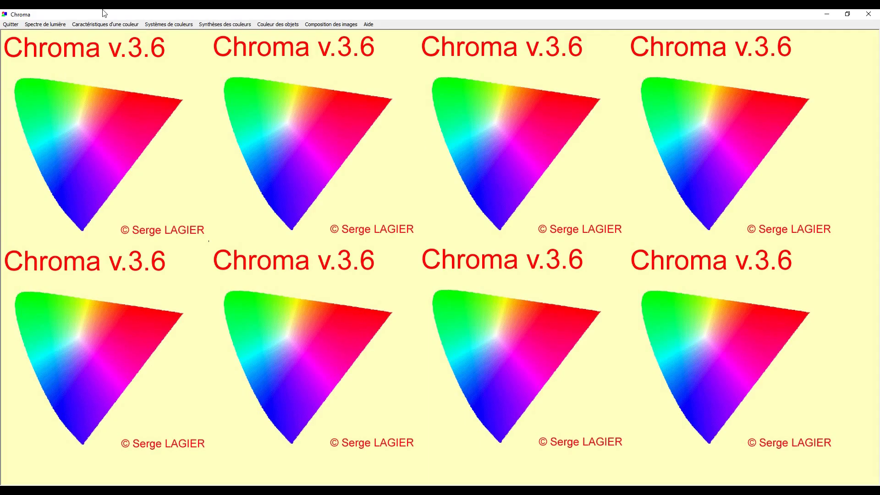
- Open the additive and subtractive synthesis module and set the synthesis type to subtractive
click(235, 26)
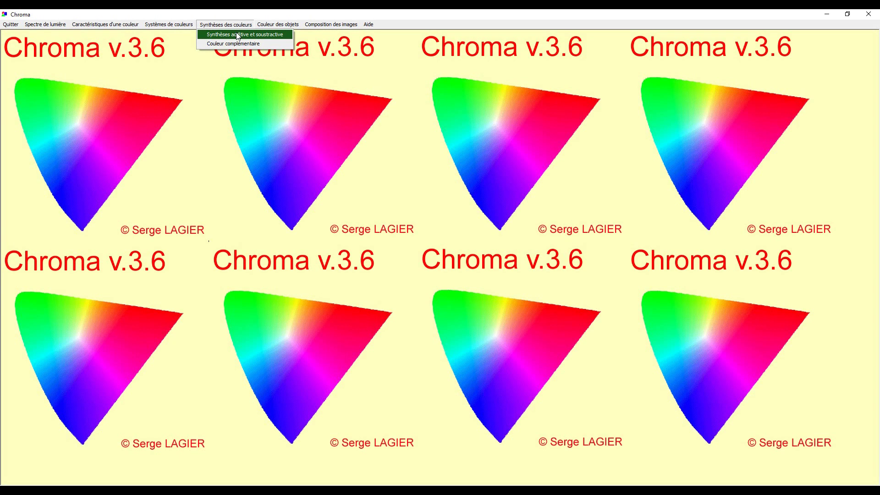
click(238, 35)
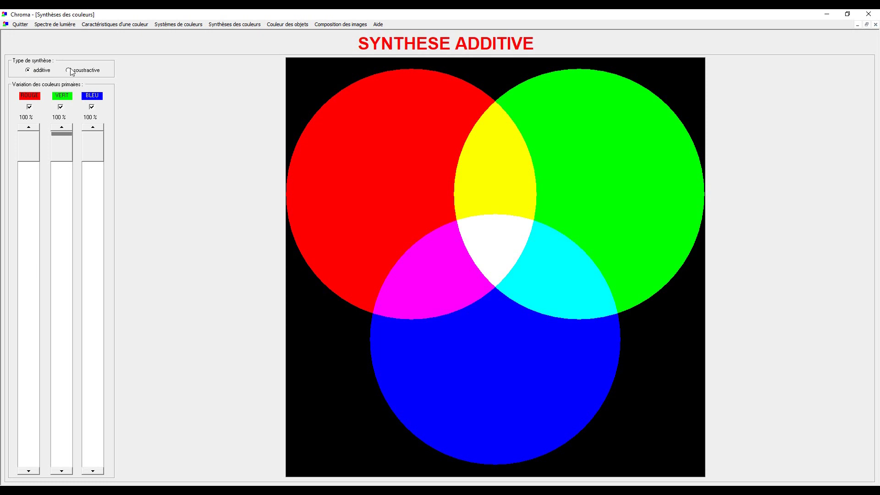
click(69, 71)
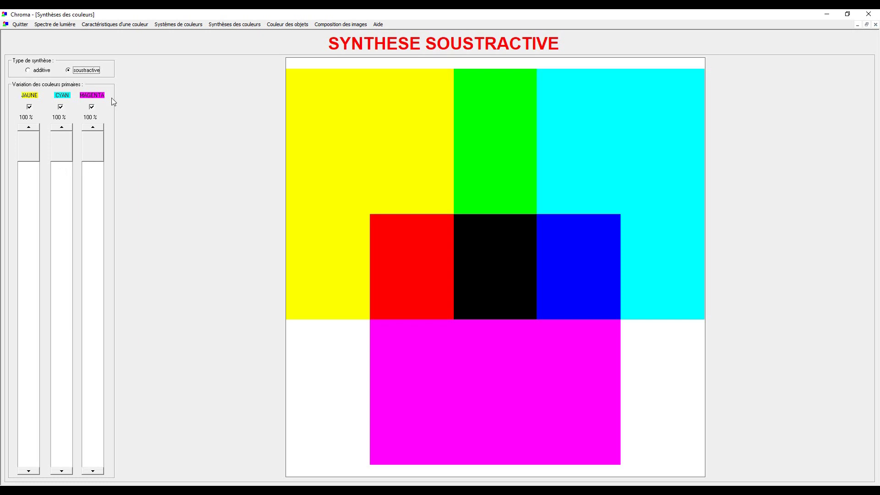
- Hide and restore the cyan, magenta and yellow primaries one at a time in the subtractive synthesis, and close the synthesis window
click(61, 108)
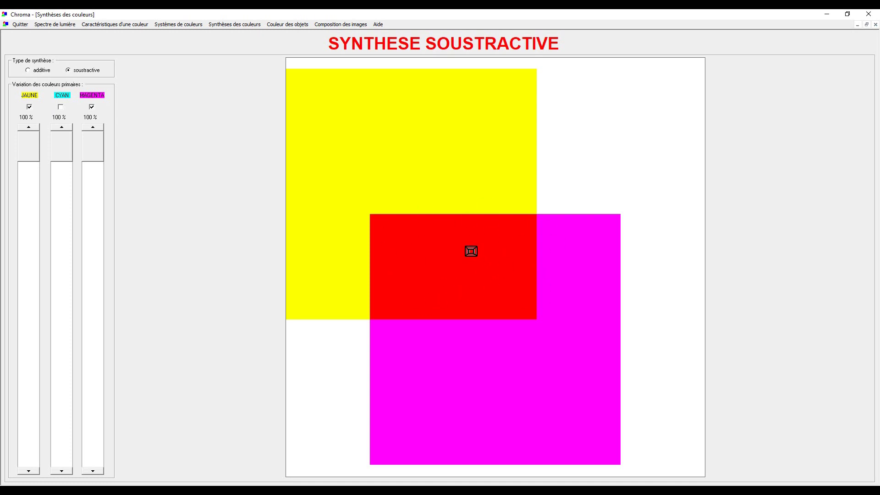
click(61, 107)
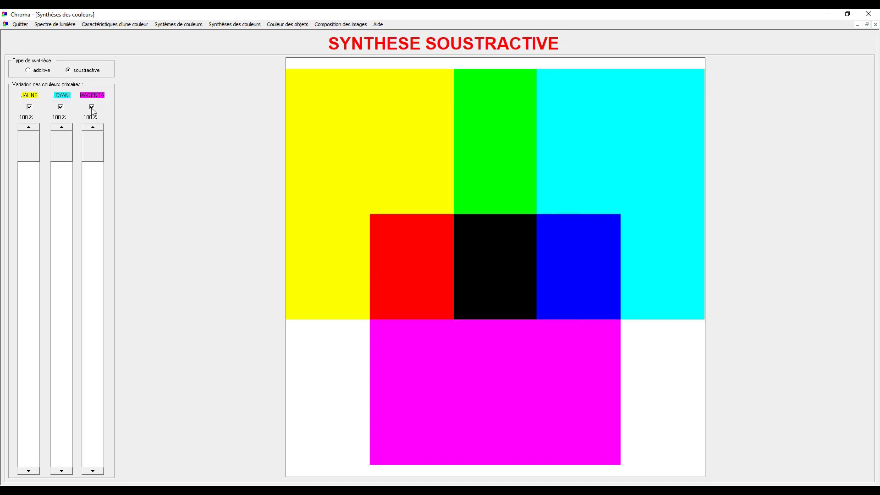
click(94, 109)
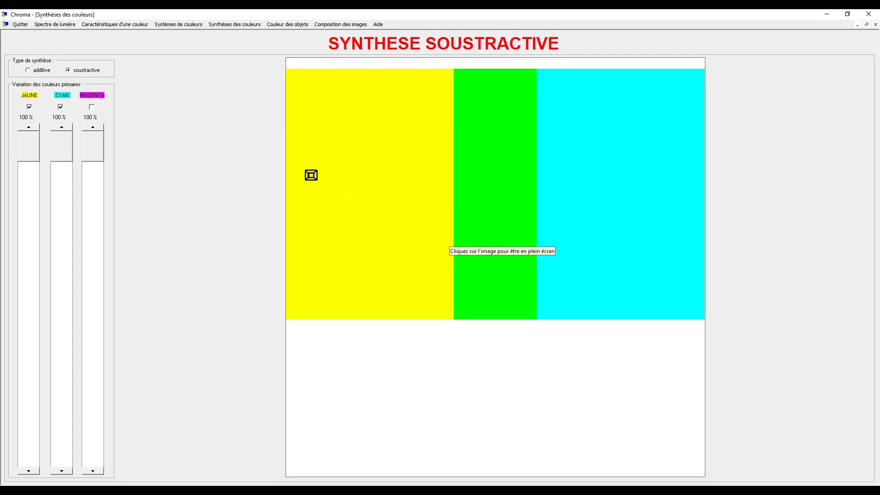
click(93, 107)
click(29, 107)
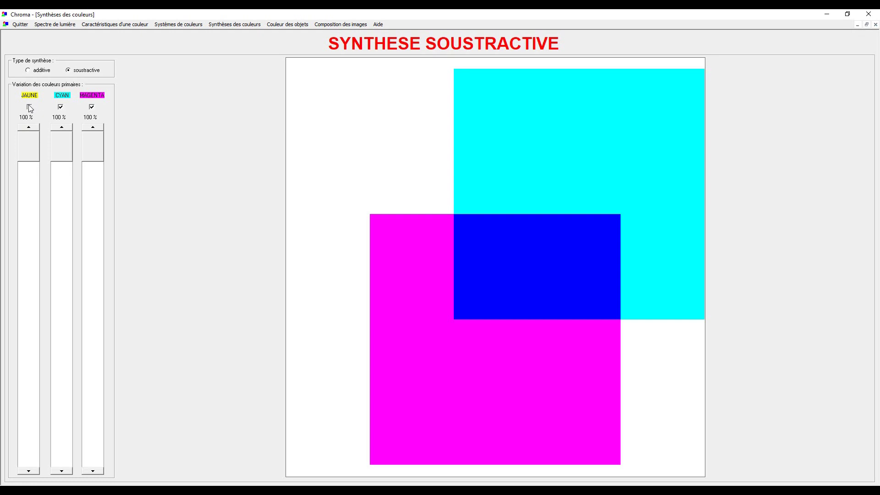
click(30, 106)
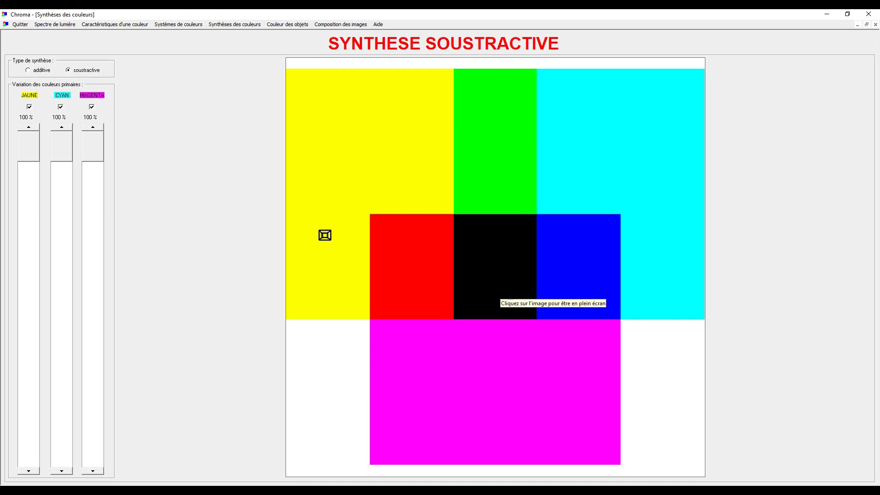
key(ctrl+F4)
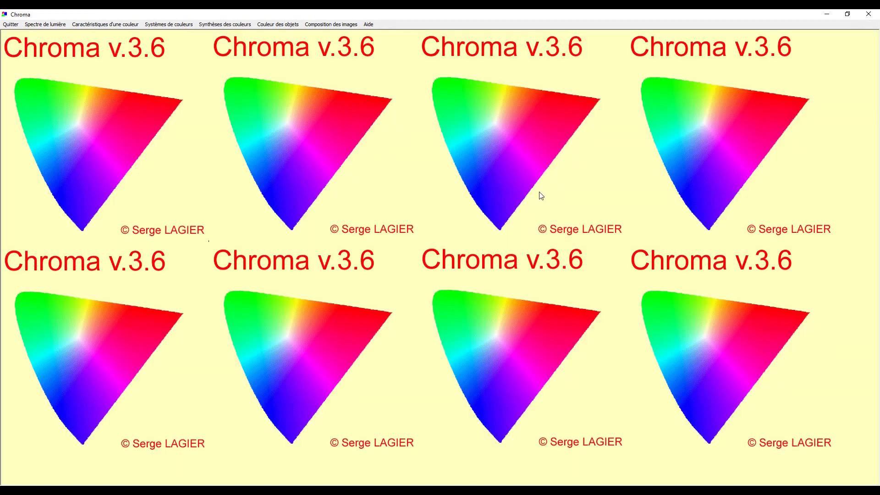